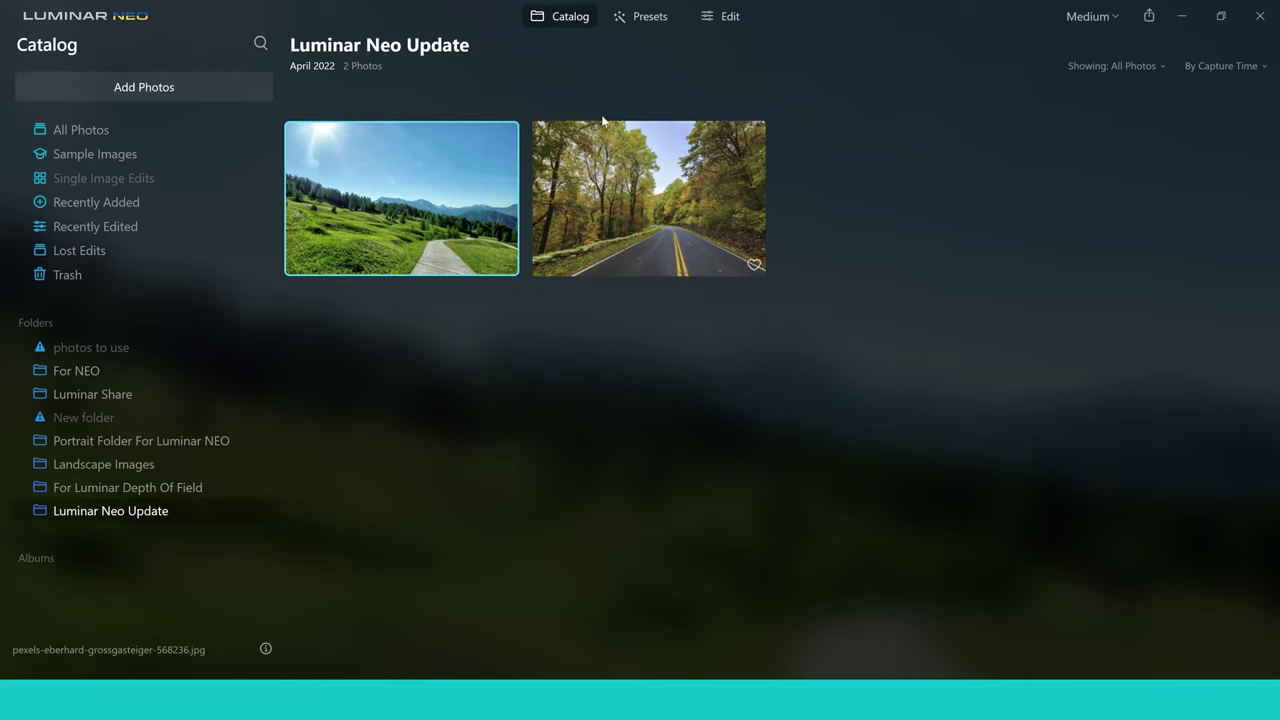
- Show the meadow photo in Presets and scroll through the preset categories and back up
left_click(645, 18)
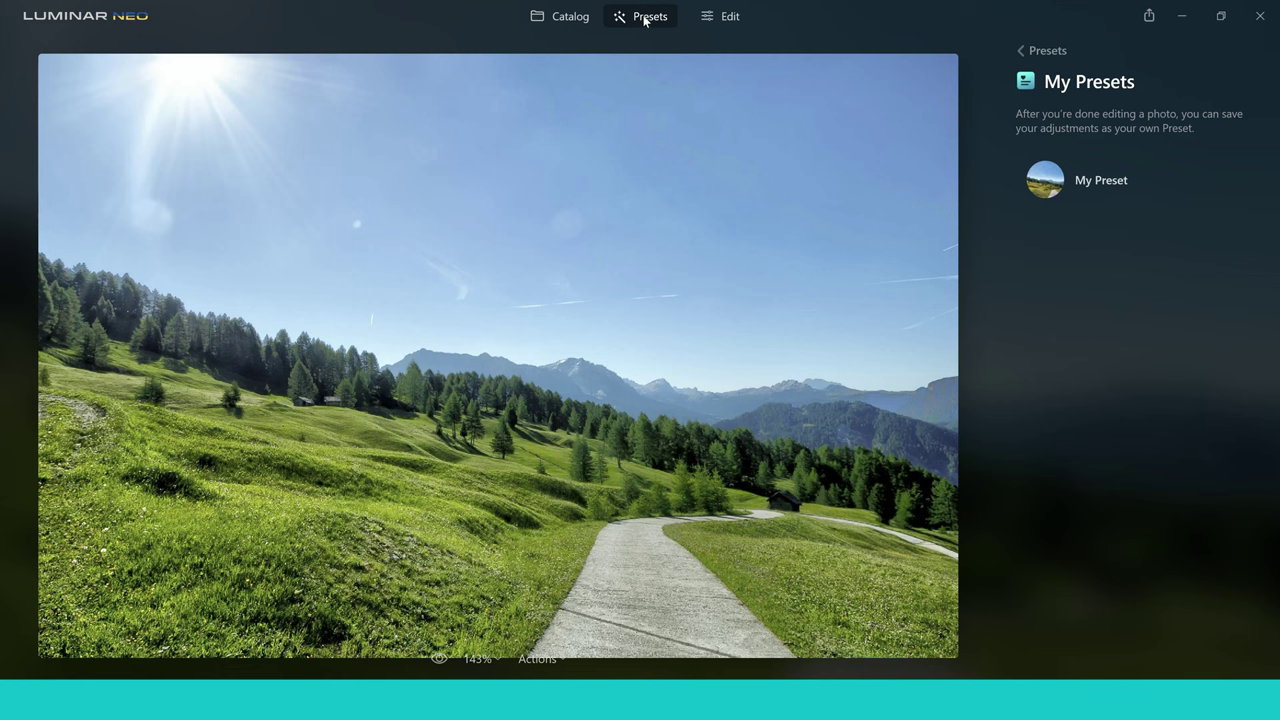
left_click(1022, 50)
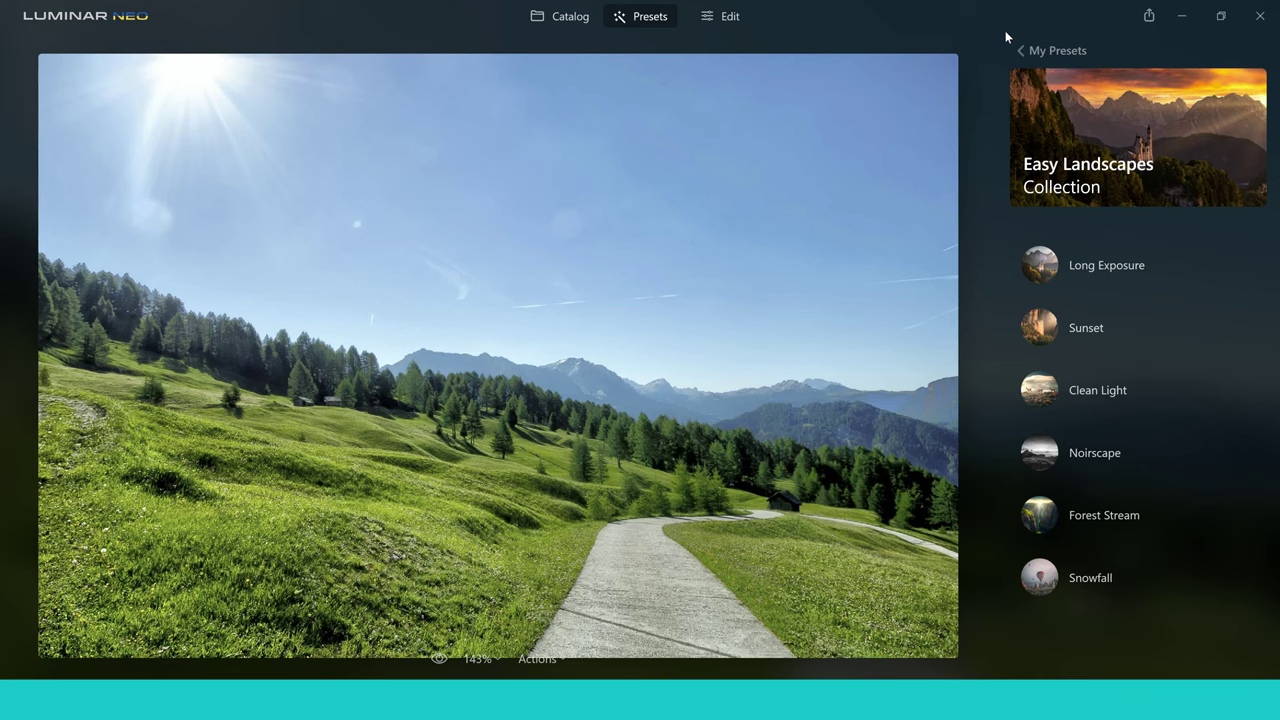
left_click(1017, 51)
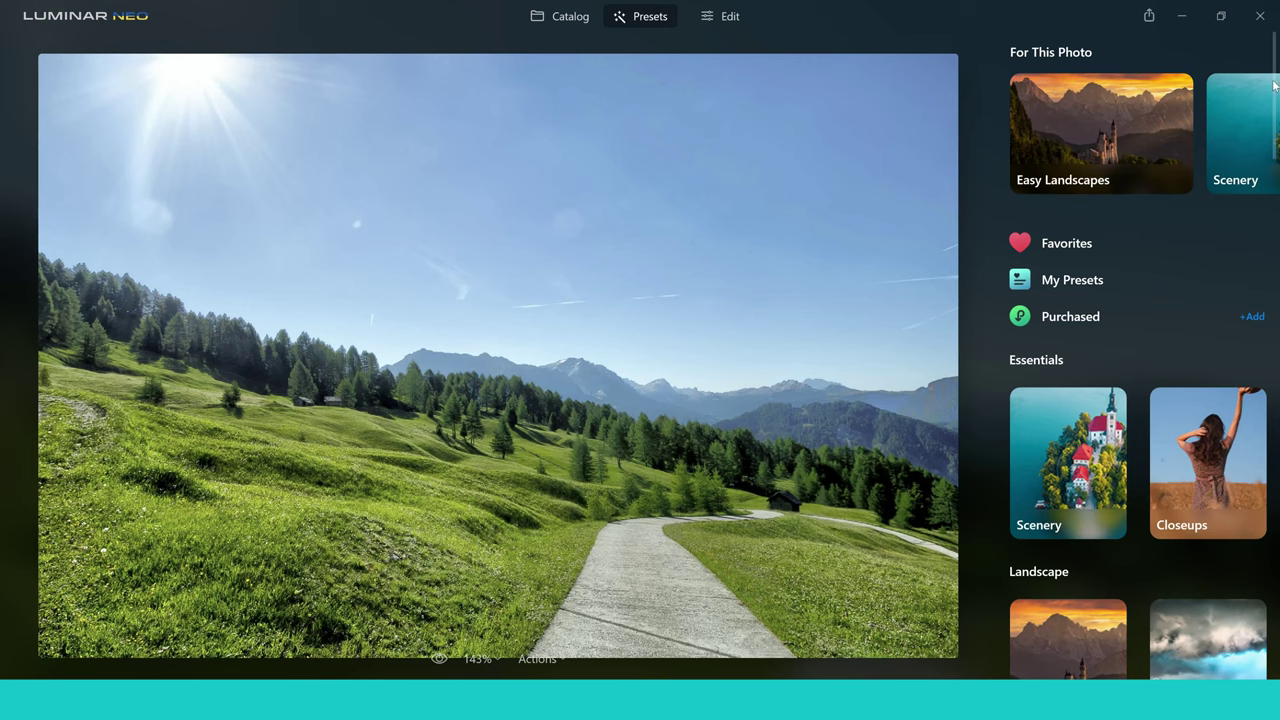
left_click_drag(1273, 117, 0, 400)
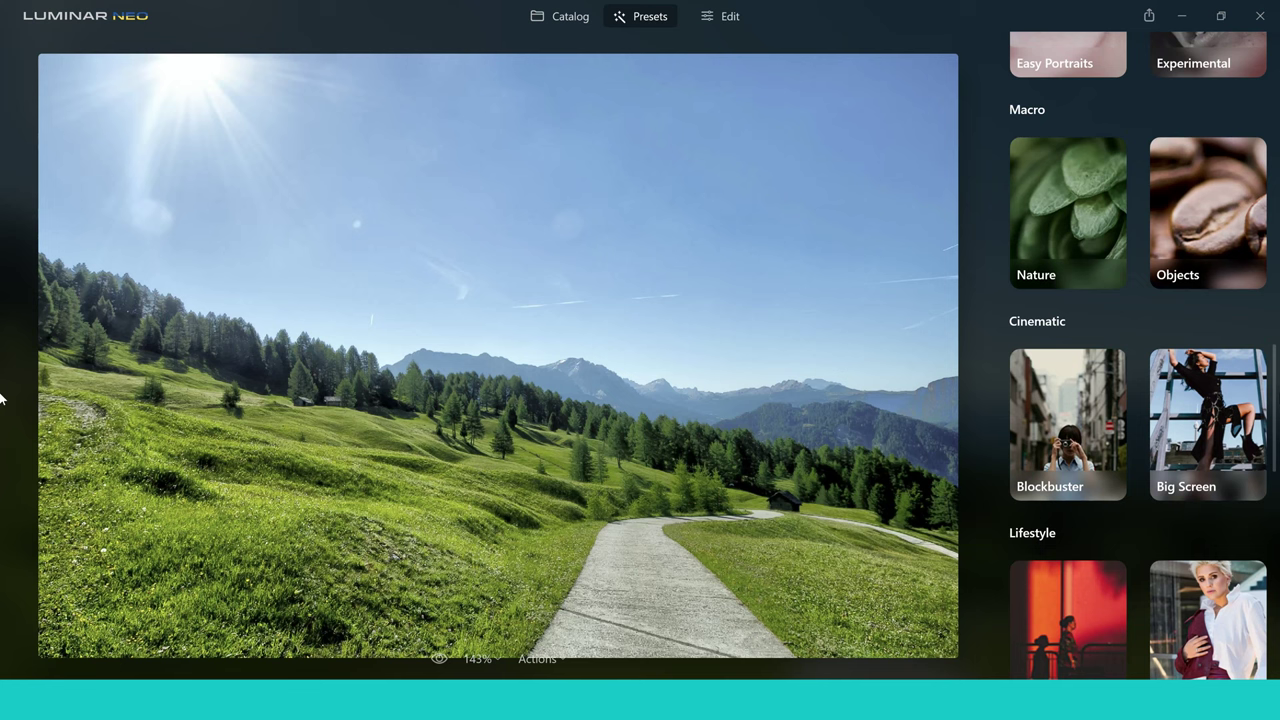
left_click_drag(0, 398, 0, 86)
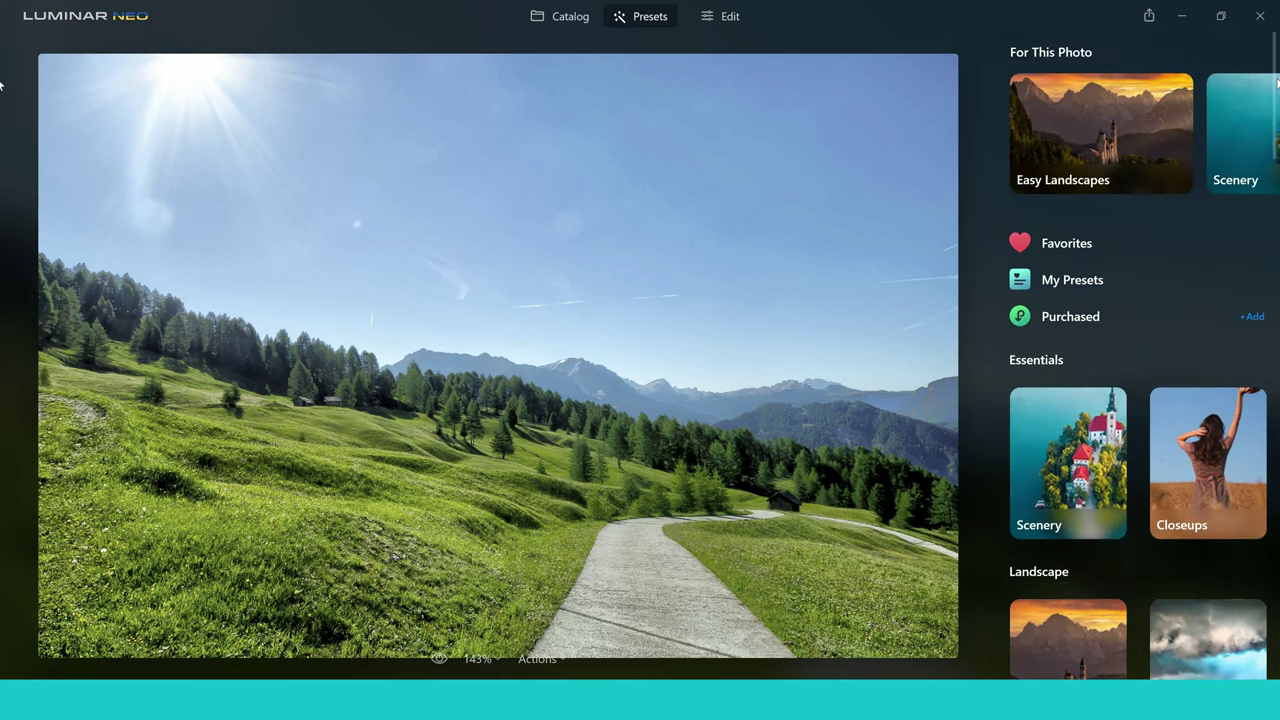
- Apply the Easy Landscapes 'Clean Light' preset and compare the before and after views
left_click(1082, 131)
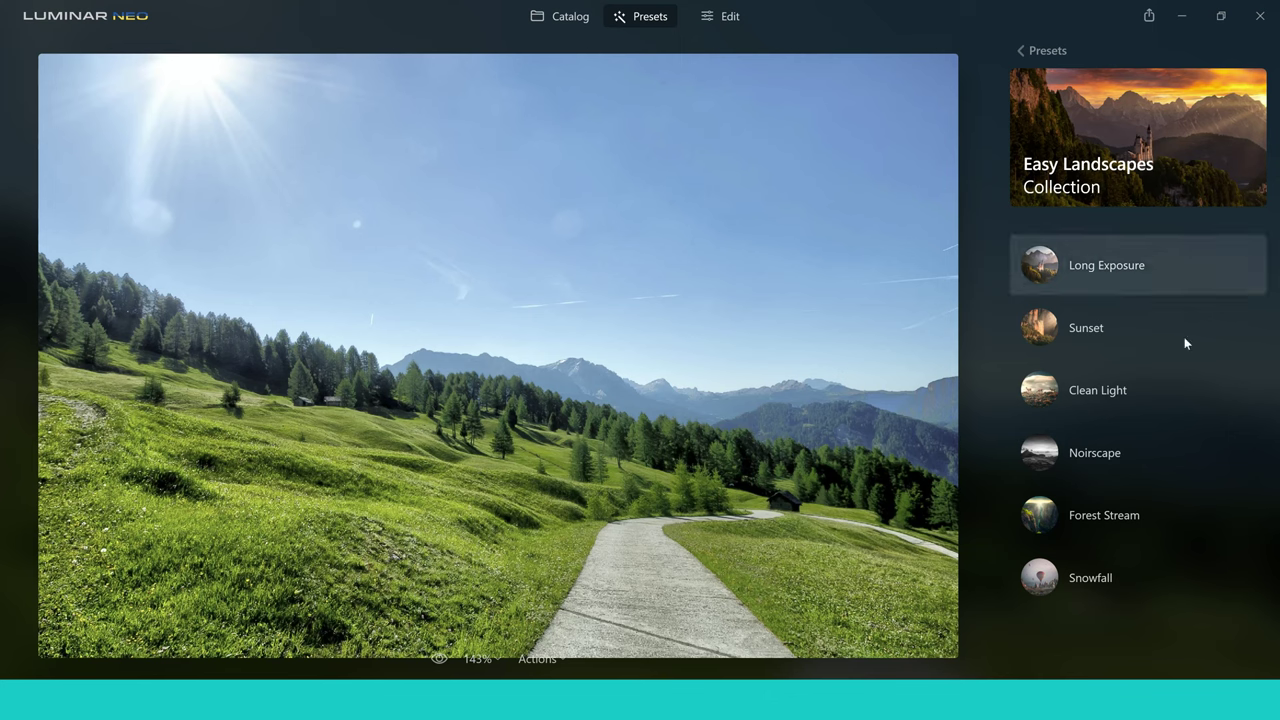
left_click(1090, 367)
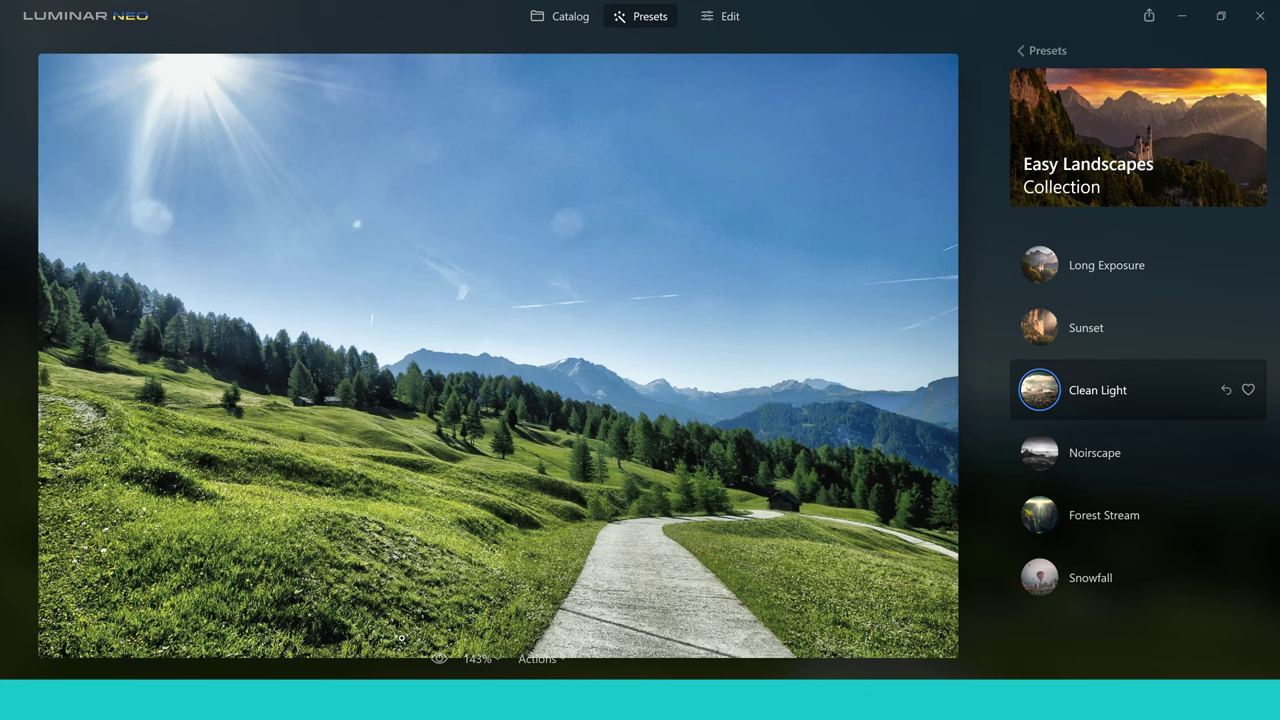
left_click(438, 660)
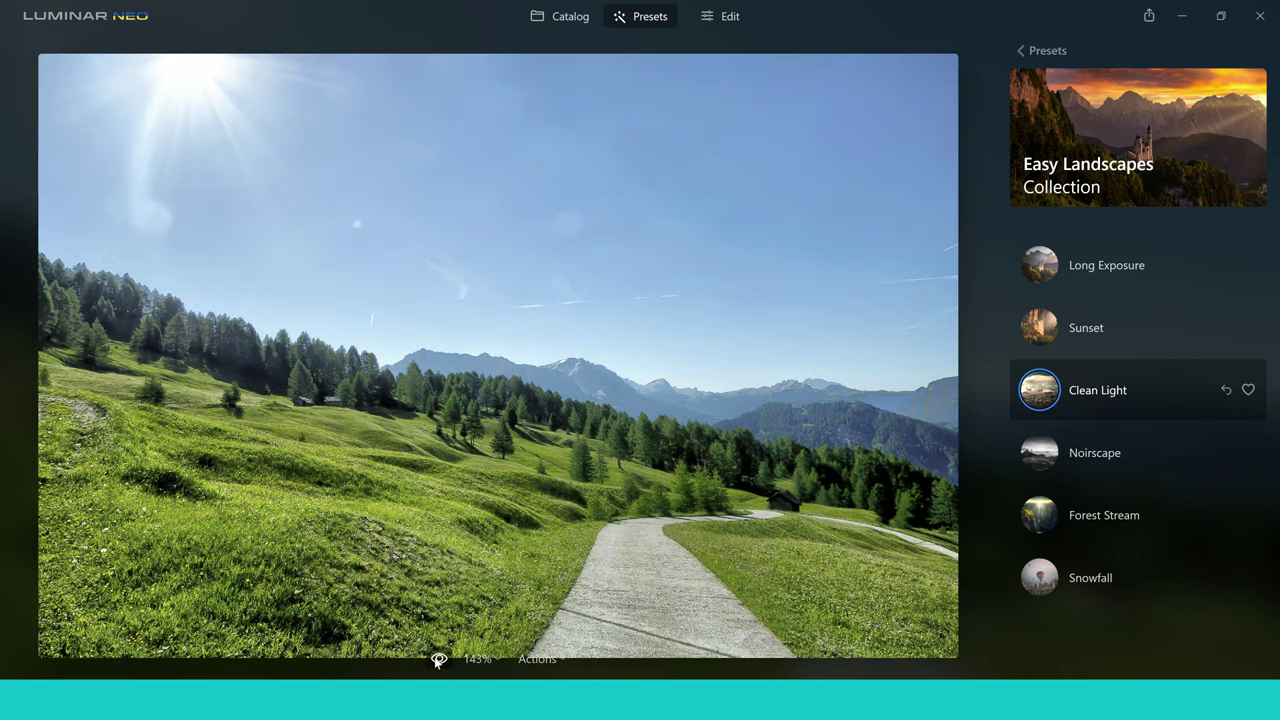
left_click(438, 660)
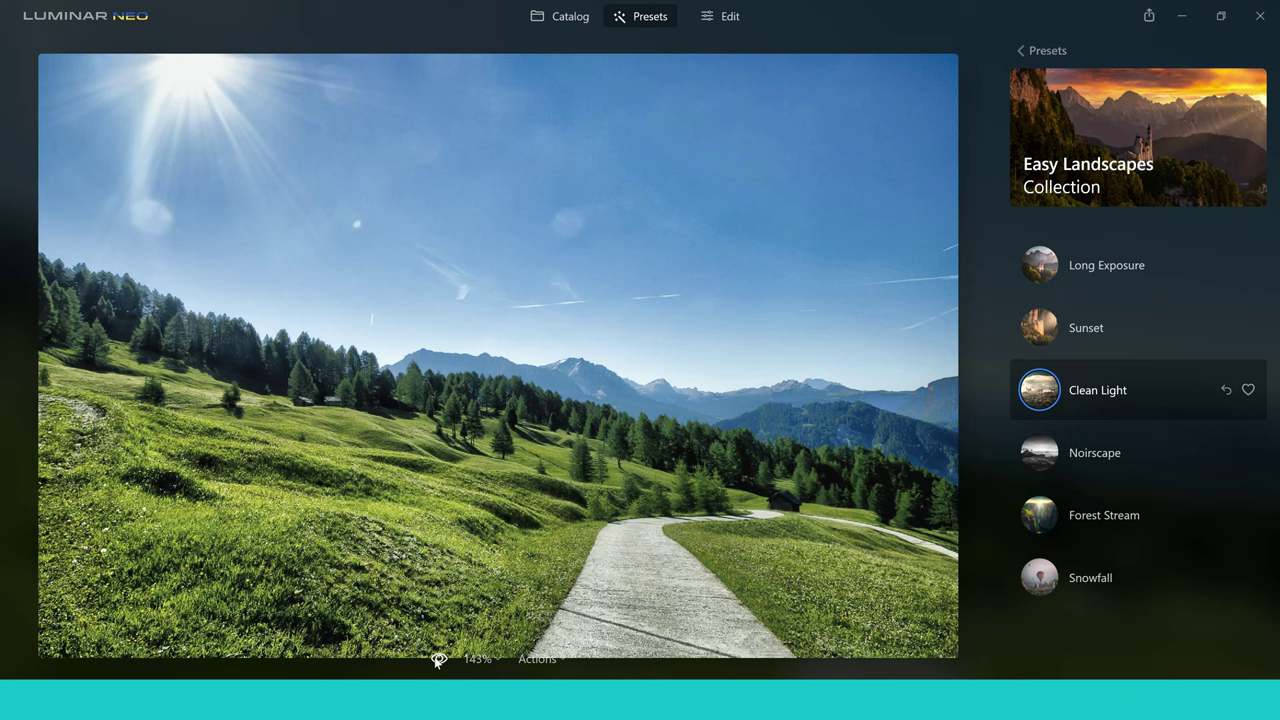
- Add Clean Light to favorites, then dismiss the Actions menu without choosing anything
left_click(1249, 390)
left_click(564, 658)
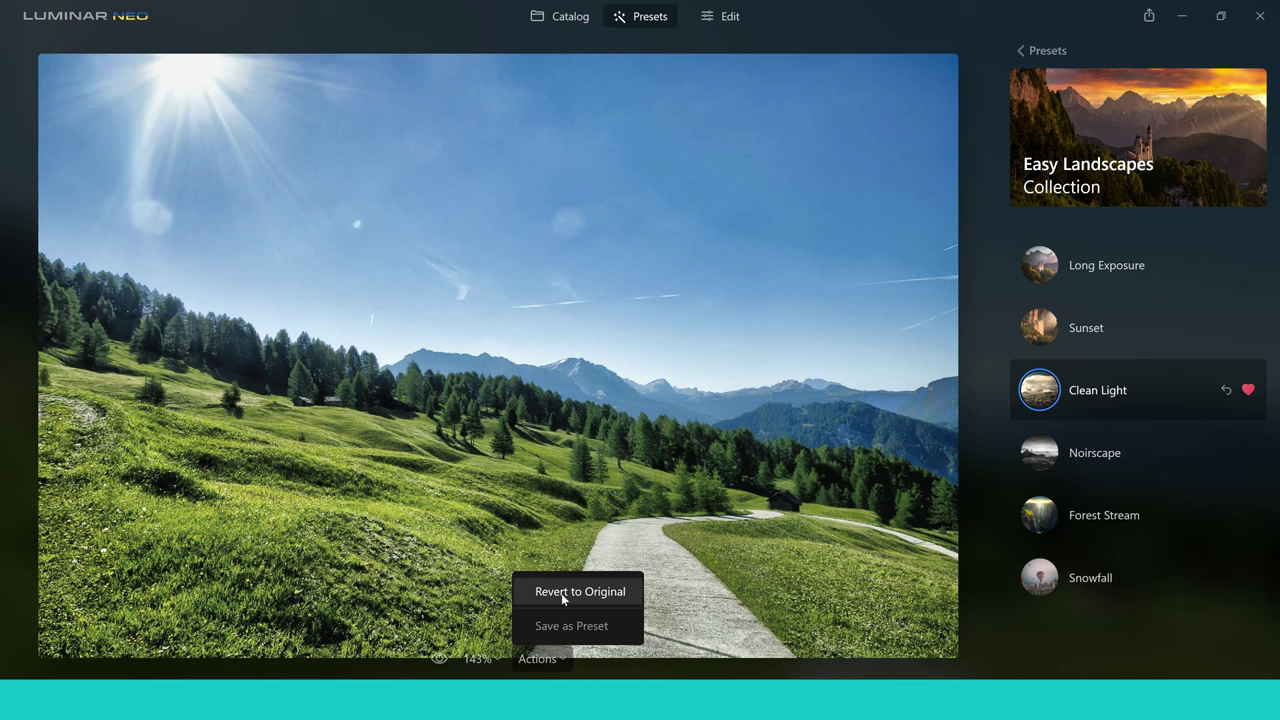
left_click(1007, 658)
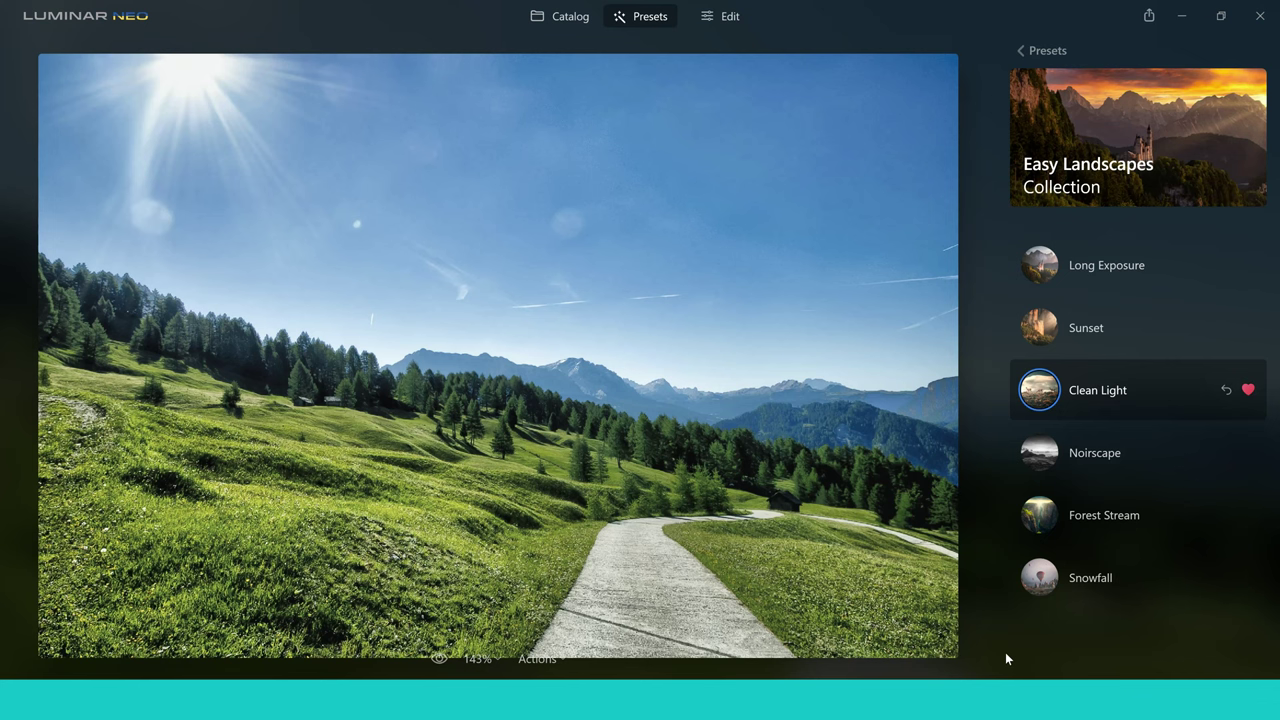
- Among the applied edits, set Vignette Amount to -88 and shadow Toning hue to 303
left_click(728, 18)
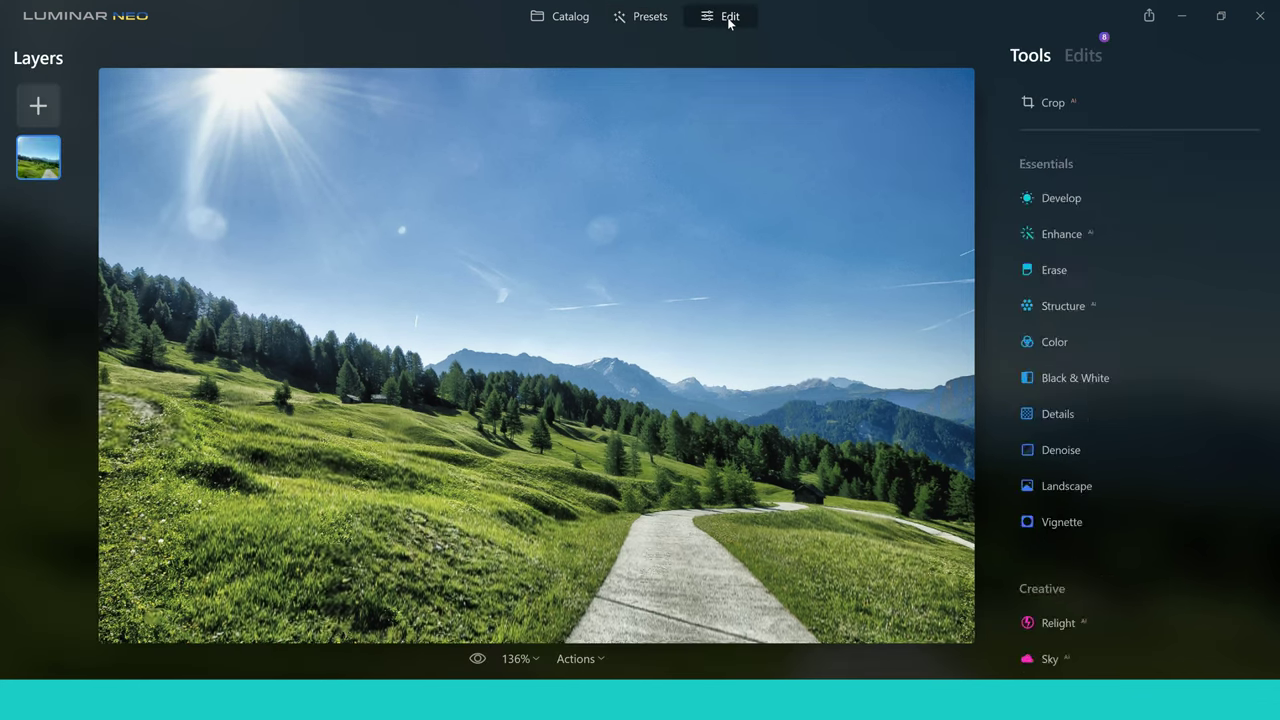
left_click(1077, 56)
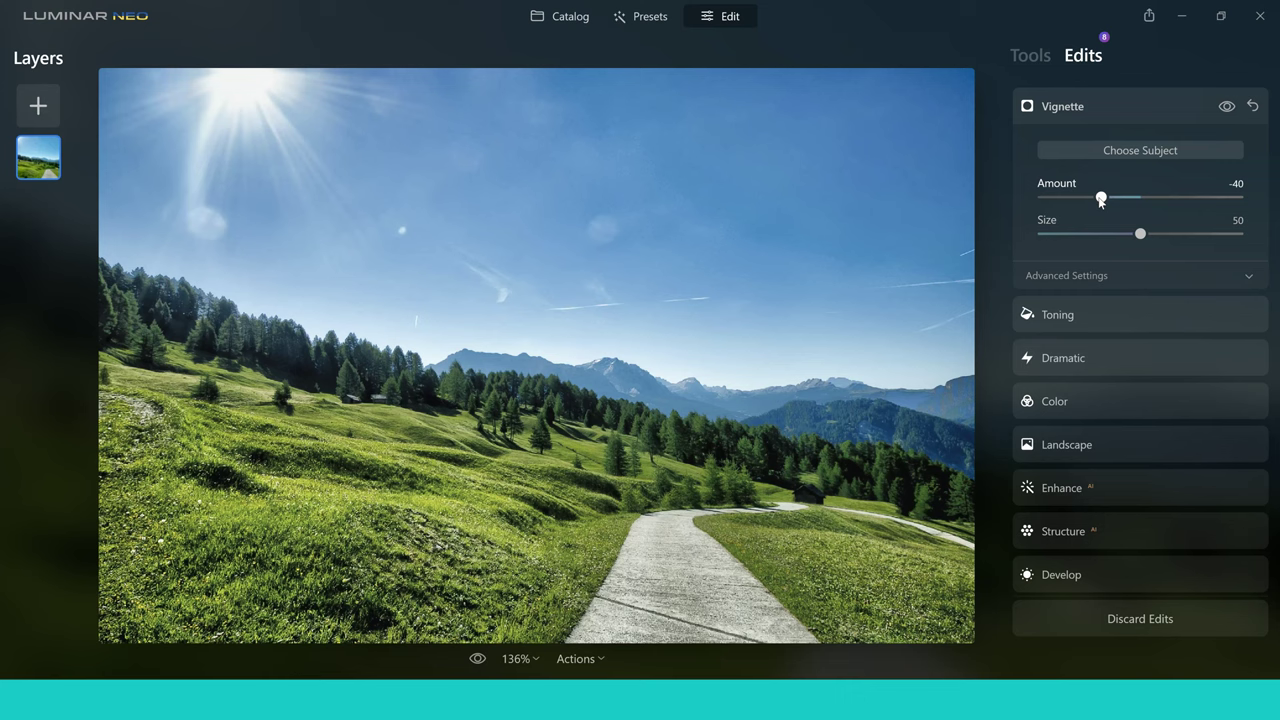
mouse_move(1102, 198)
left_mouse_down()
mouse_move(1052, 204)
mouse_move(1099, 205)
left_mouse_up()
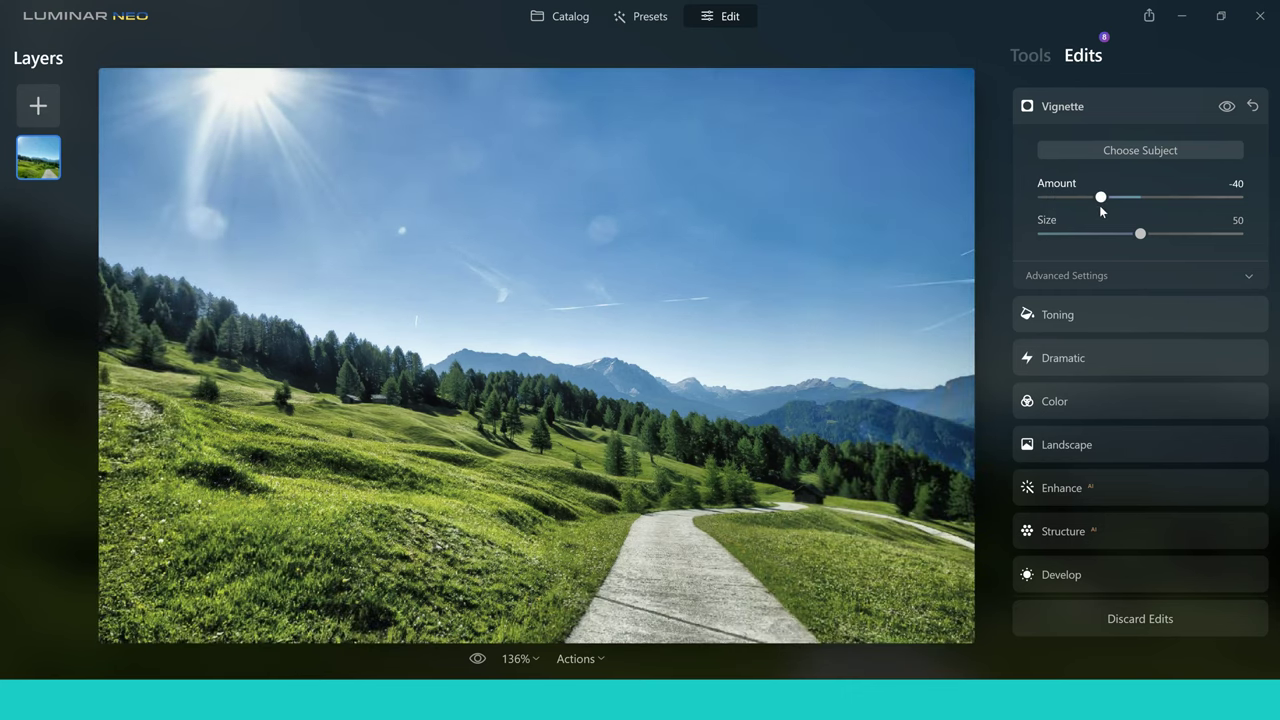
left_click(1108, 312)
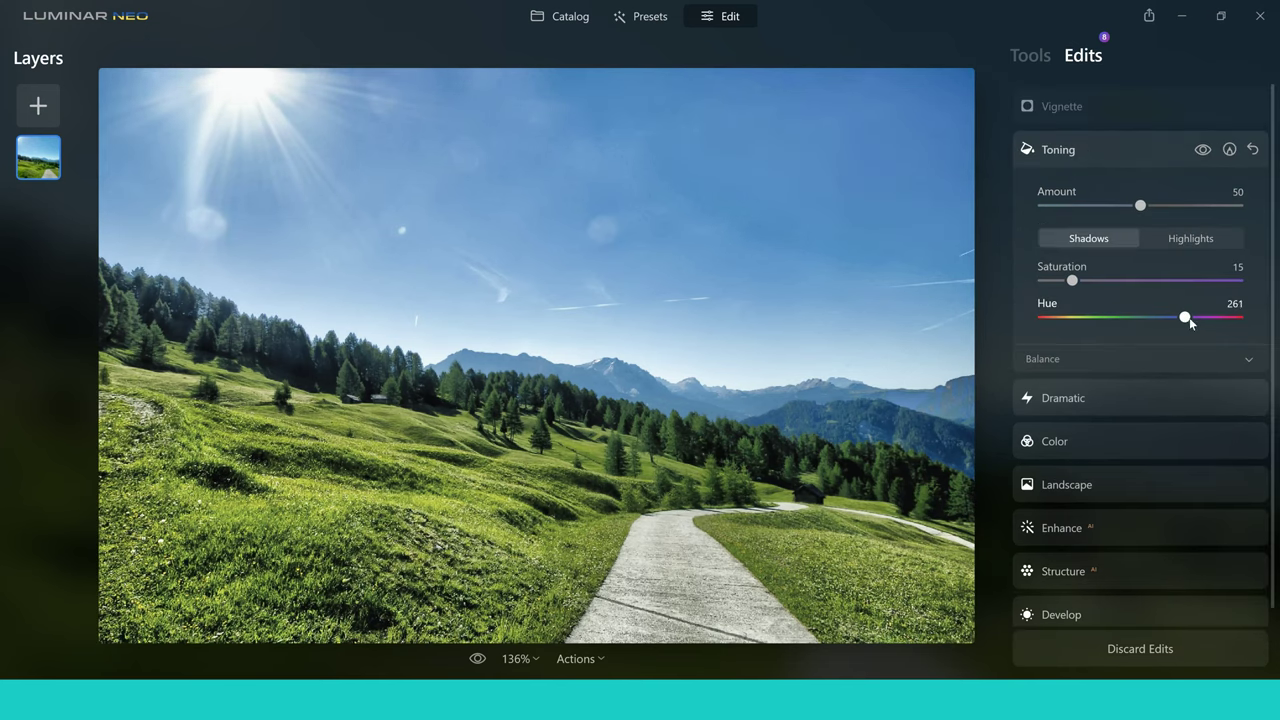
left_click_drag(1189, 320, 1200, 318)
left_click(1061, 150)
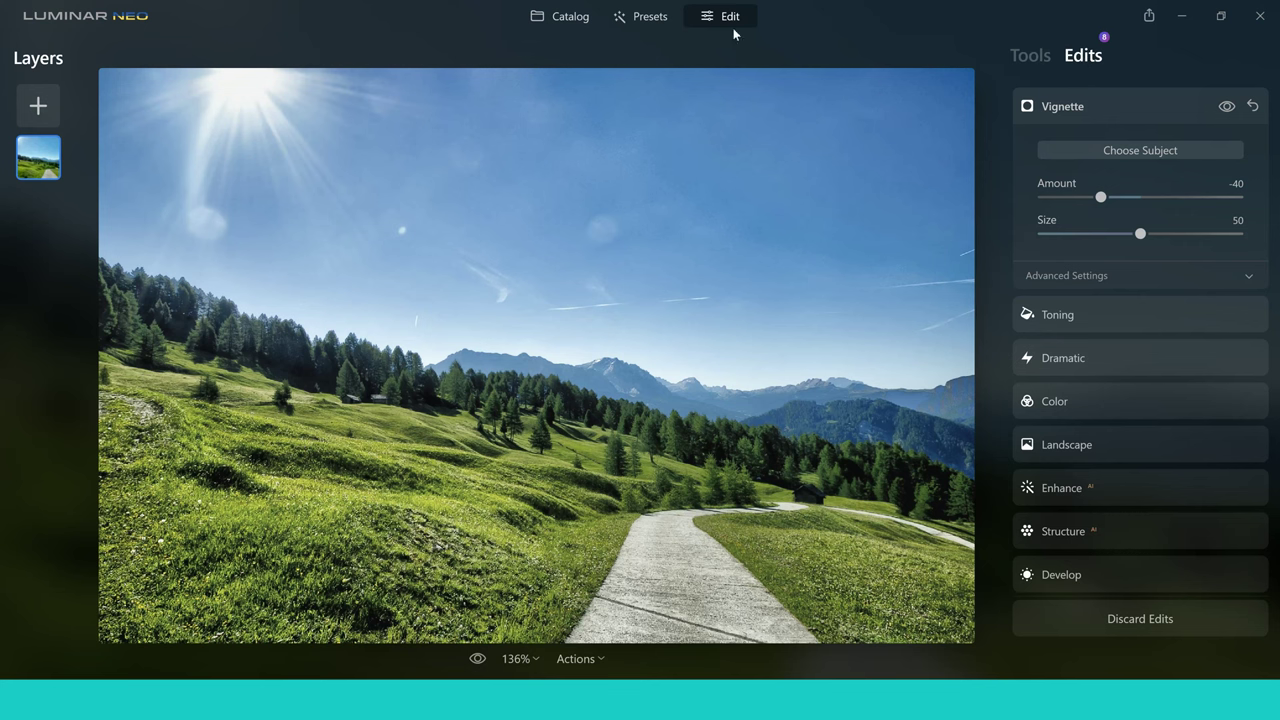
- Revert the meadow photo to its original state and go back to the main presets overview
left_click(650, 18)
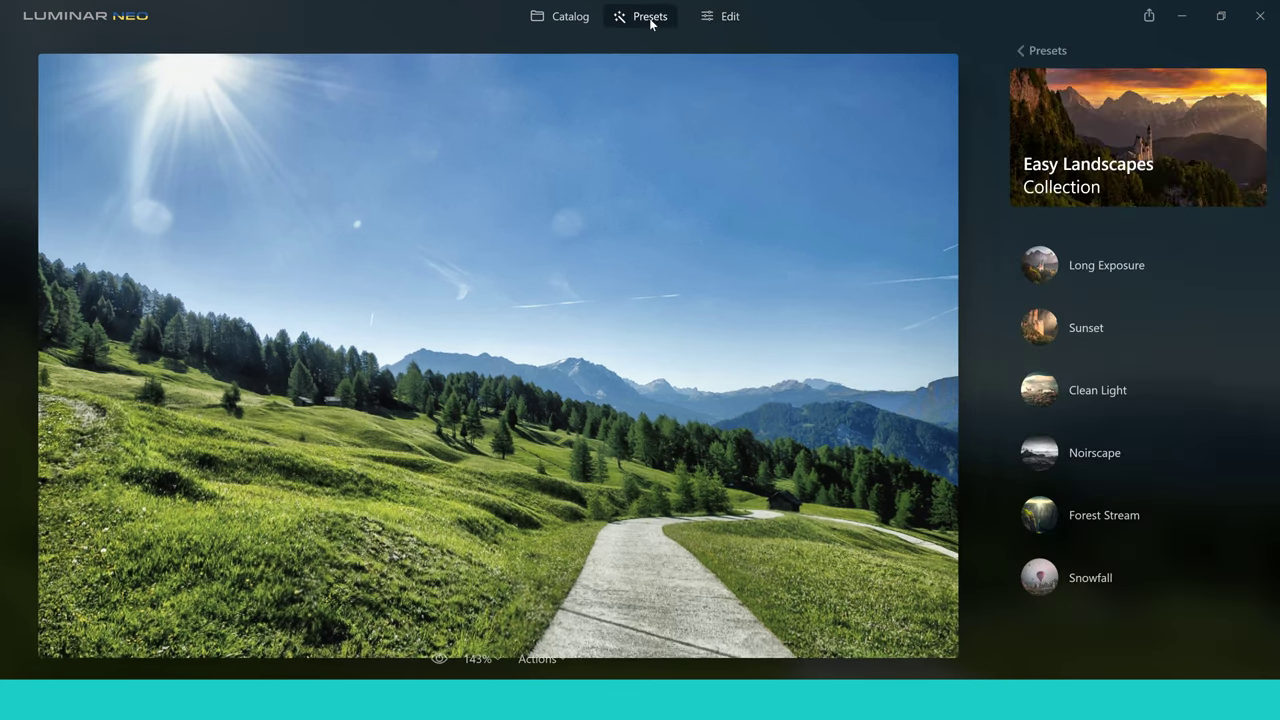
left_click(565, 660)
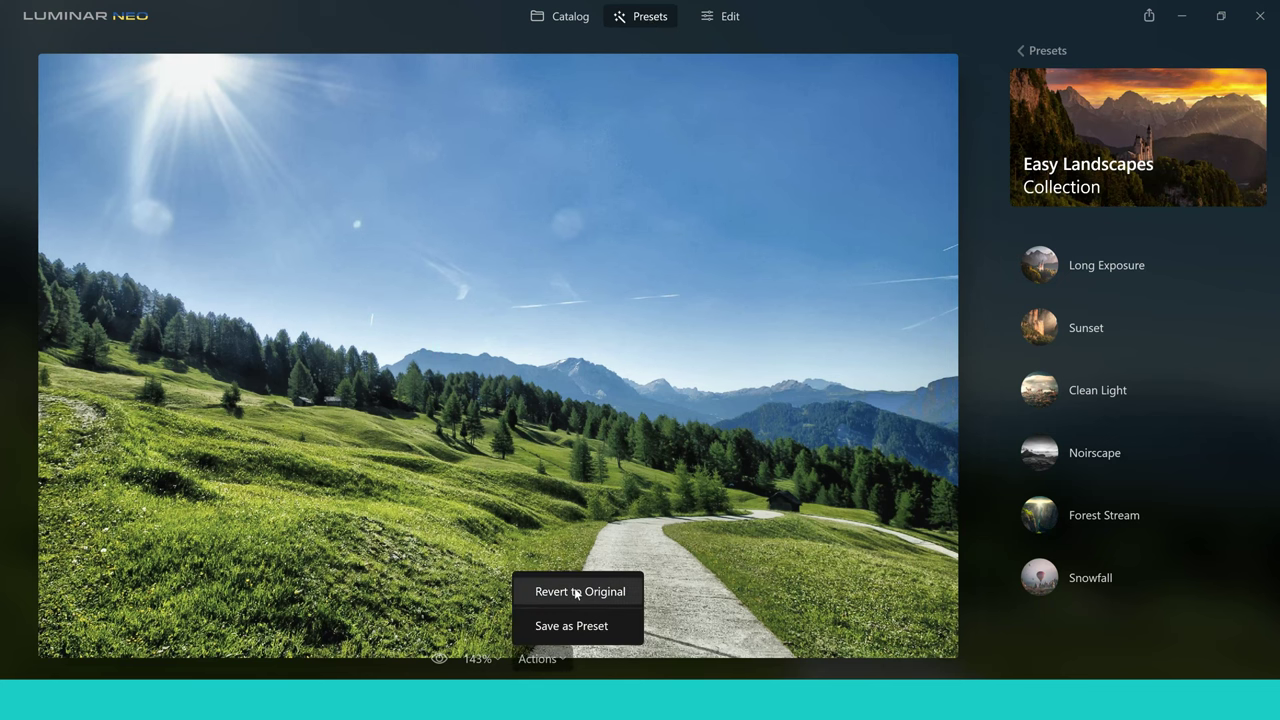
left_click(575, 590)
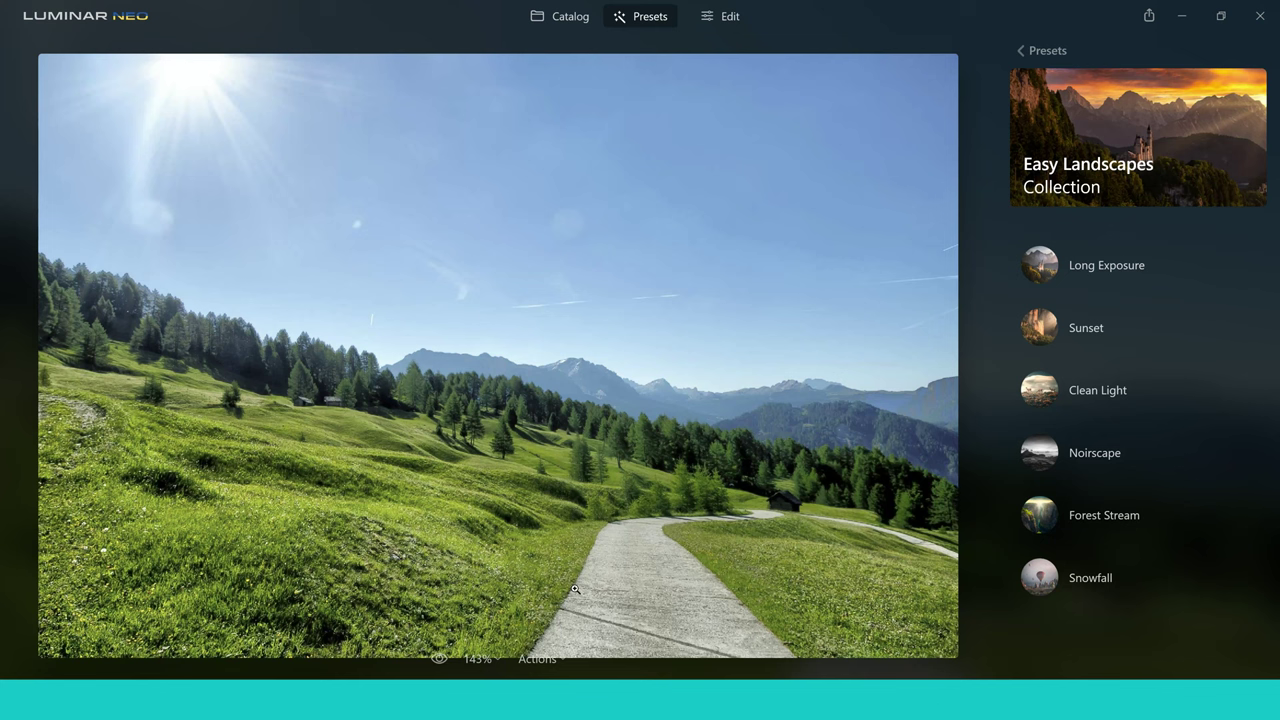
left_click(1031, 54)
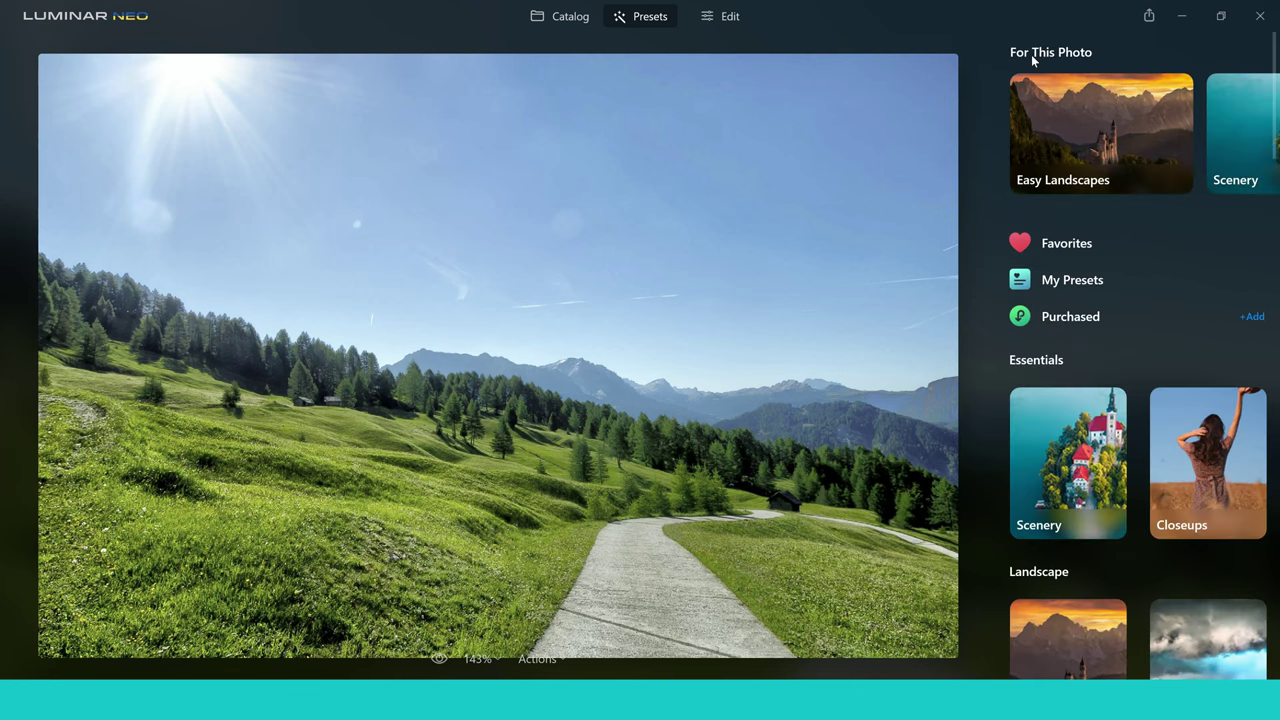
- In Enhance, set Accent to 64 and Sky Enhancer to 20
left_click(722, 18)
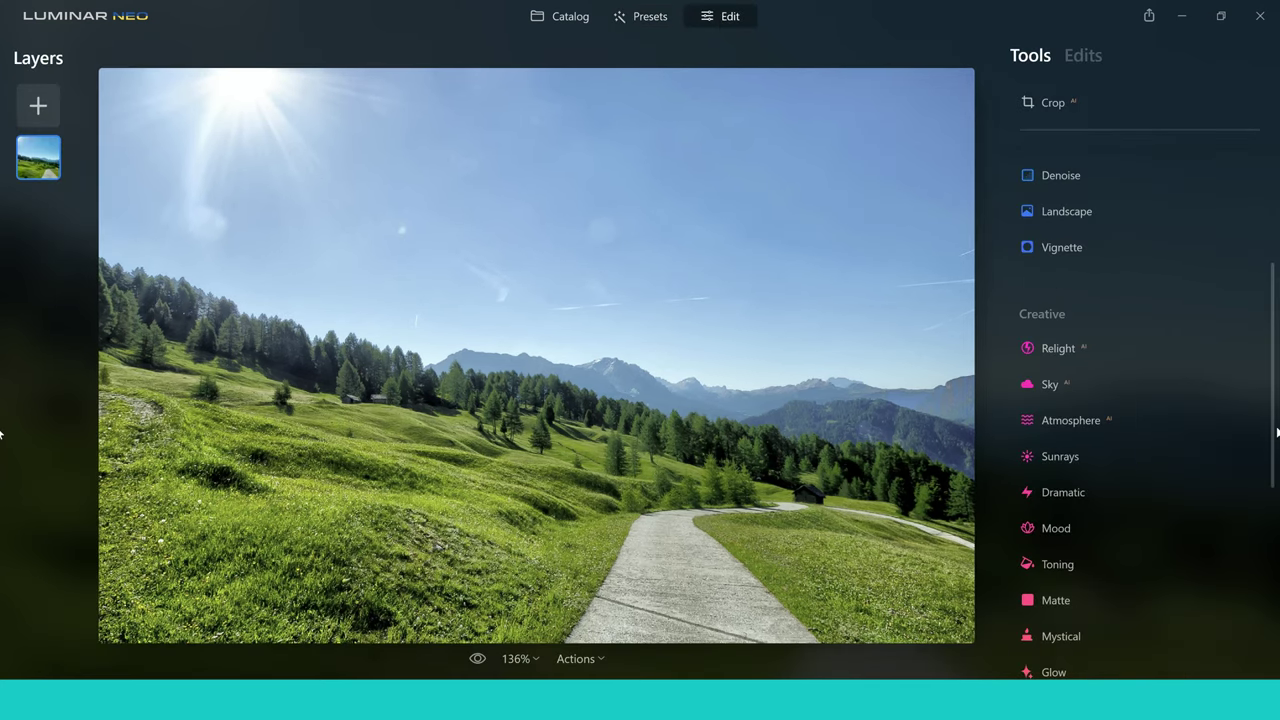
scroll(1273, 430, "up", 3)
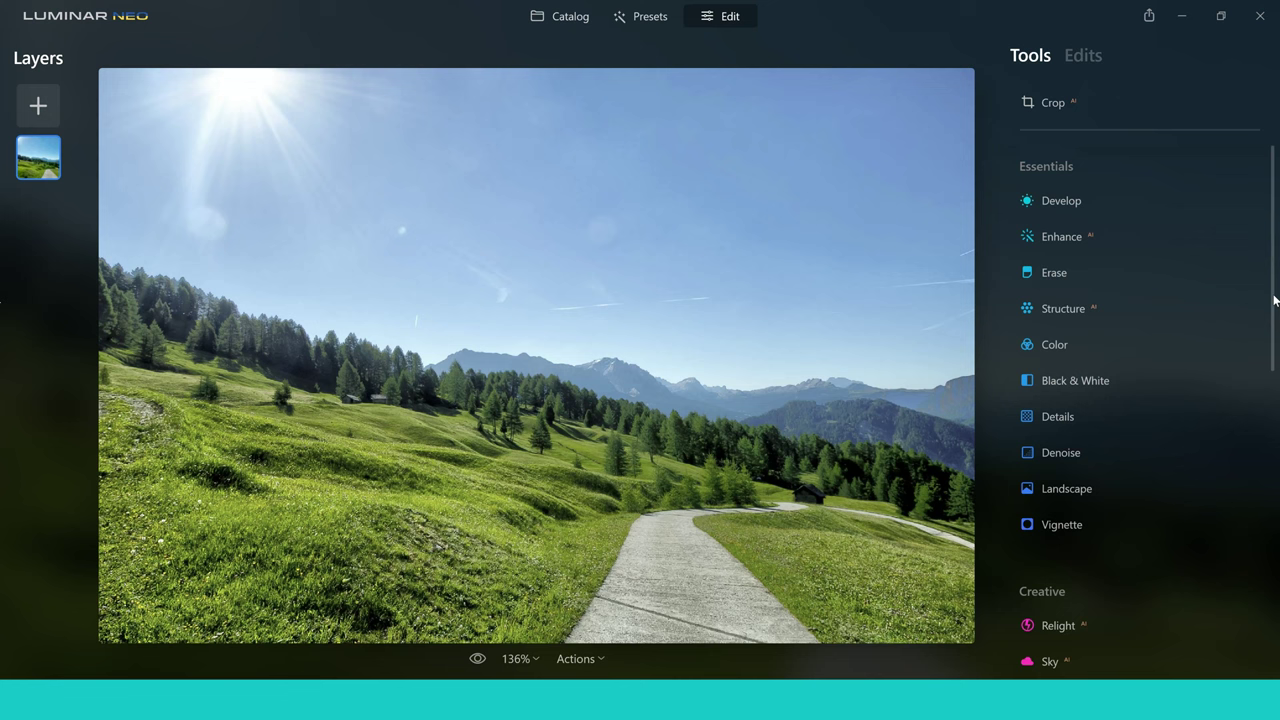
left_click(1088, 238)
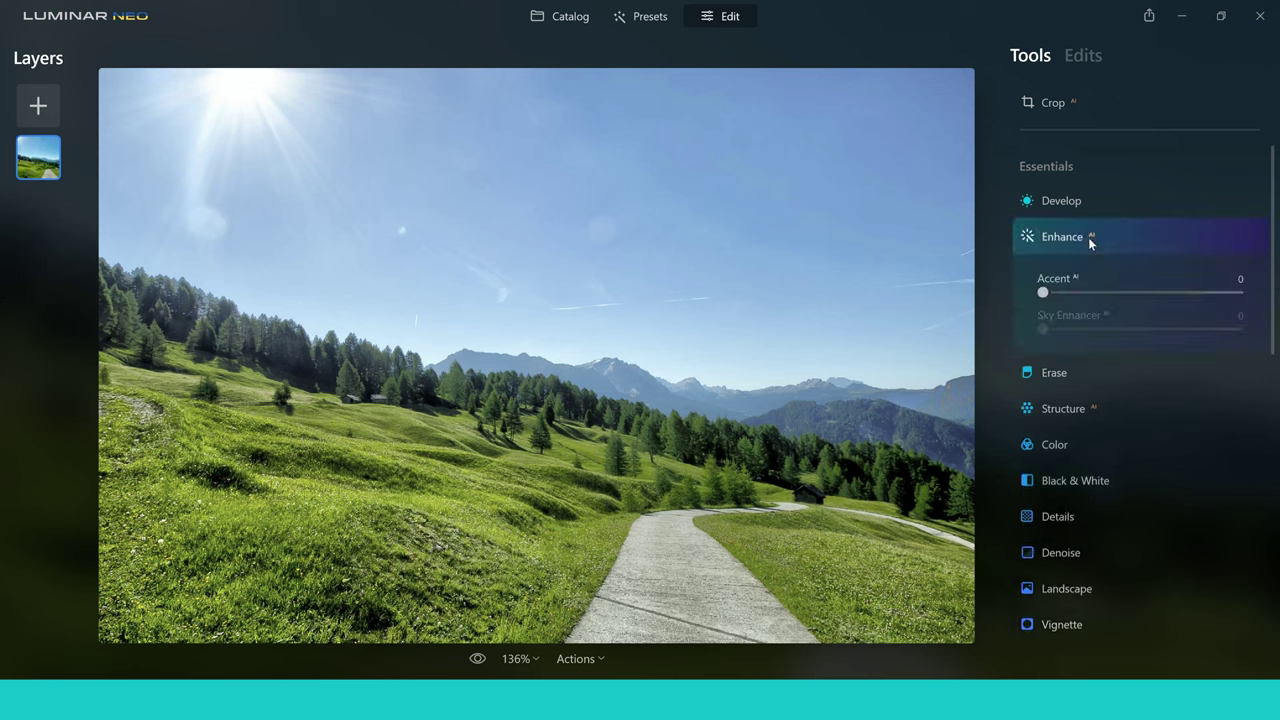
left_click_drag(1069, 292, 1169, 297)
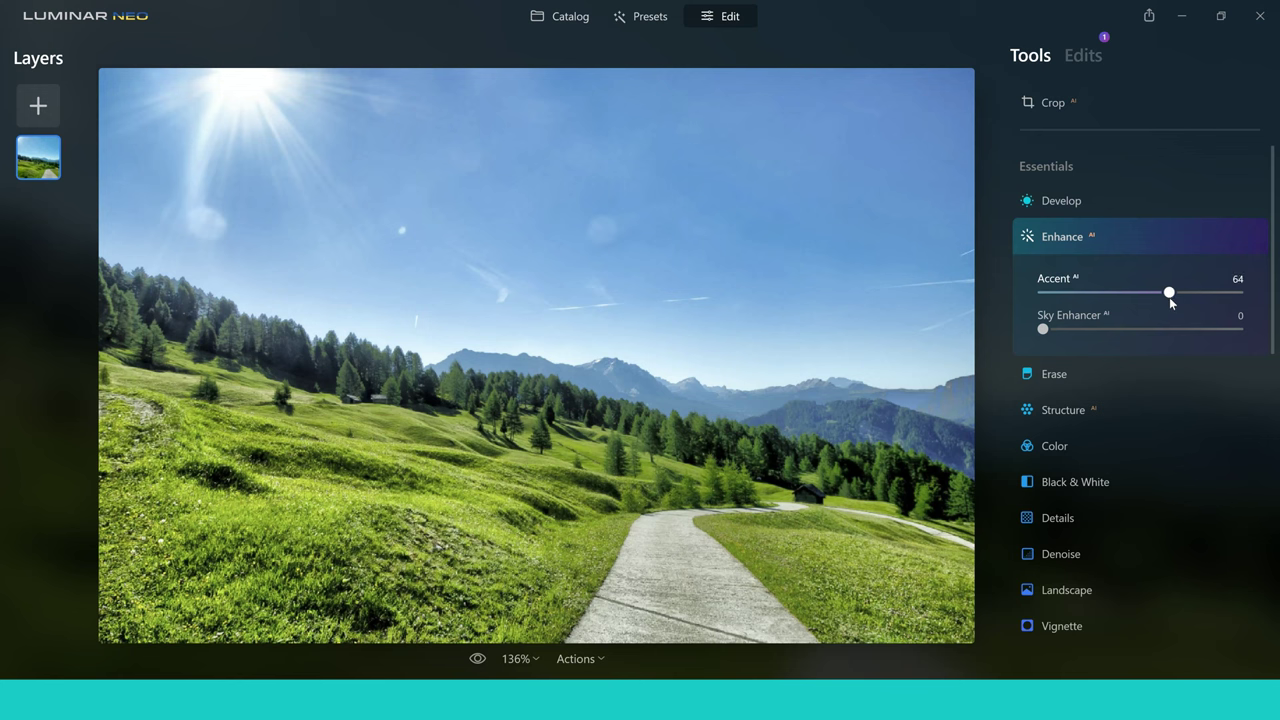
left_click_drag(1043, 329, 1083, 331)
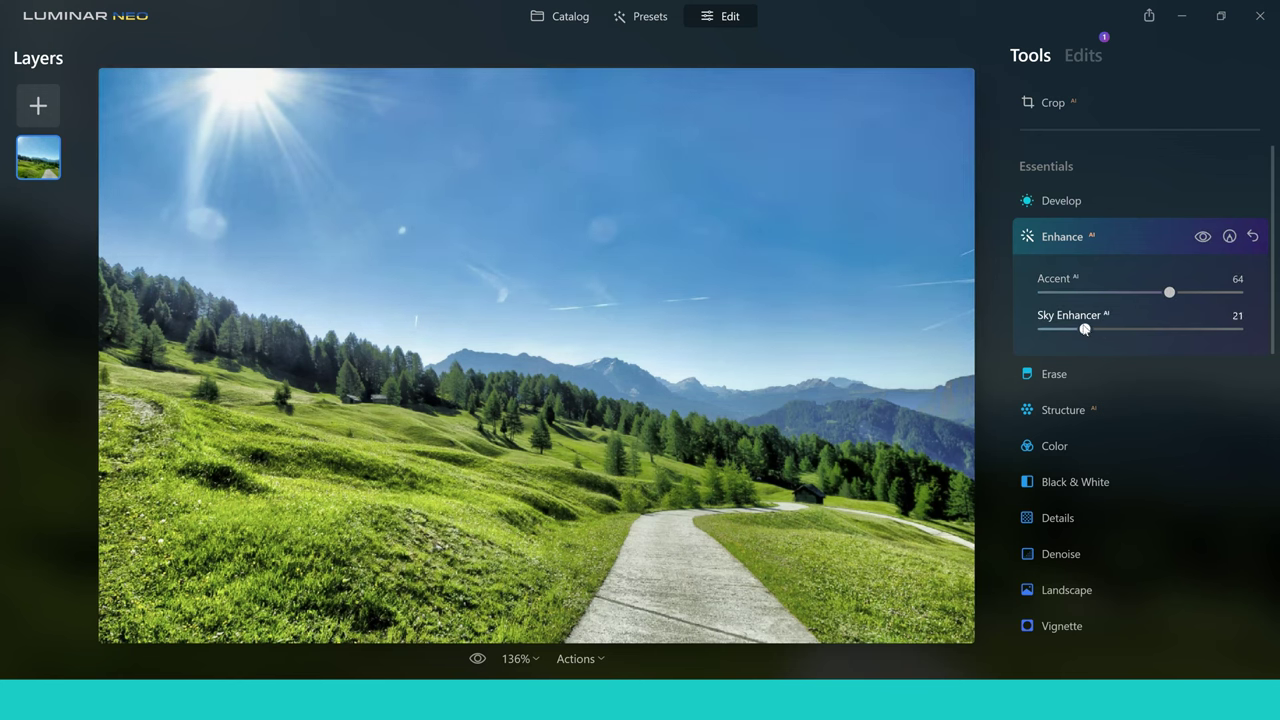
left_click(1058, 237)
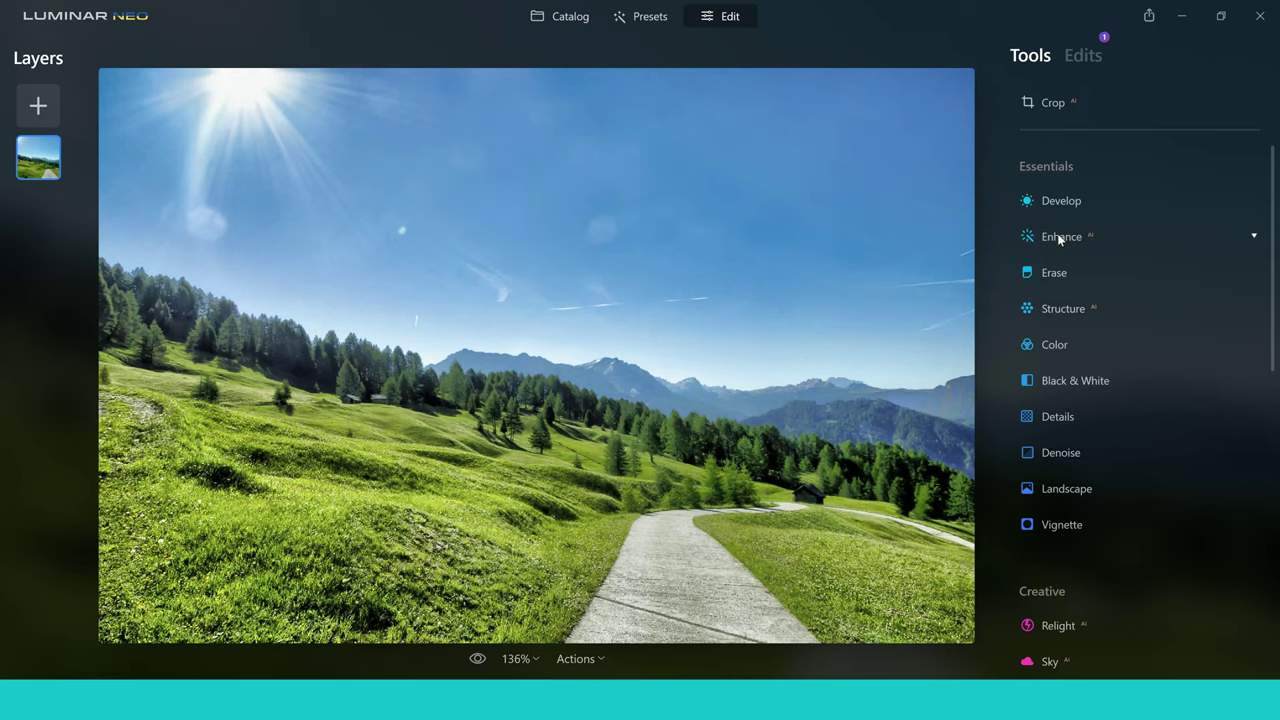
- Shift the HSL Green hue to -35 in the Color tool
left_click(1050, 345)
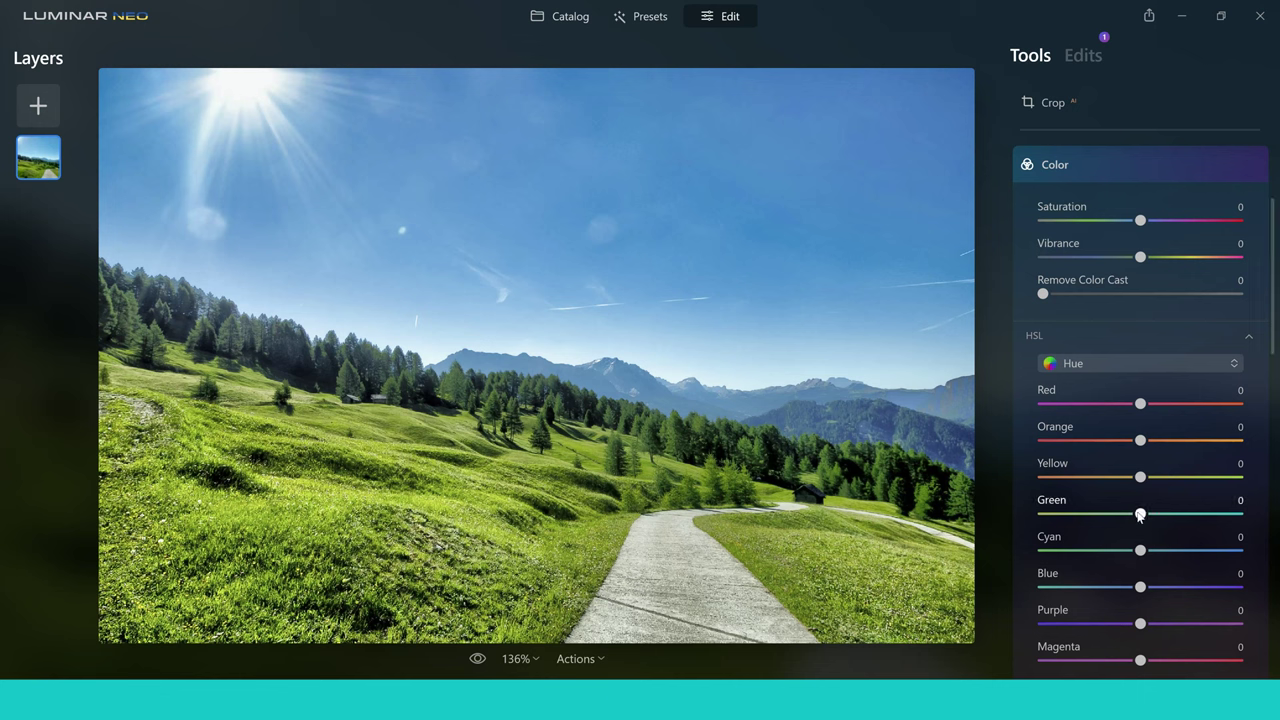
left_click_drag(1140, 515, 1106, 516)
left_click(1050, 165)
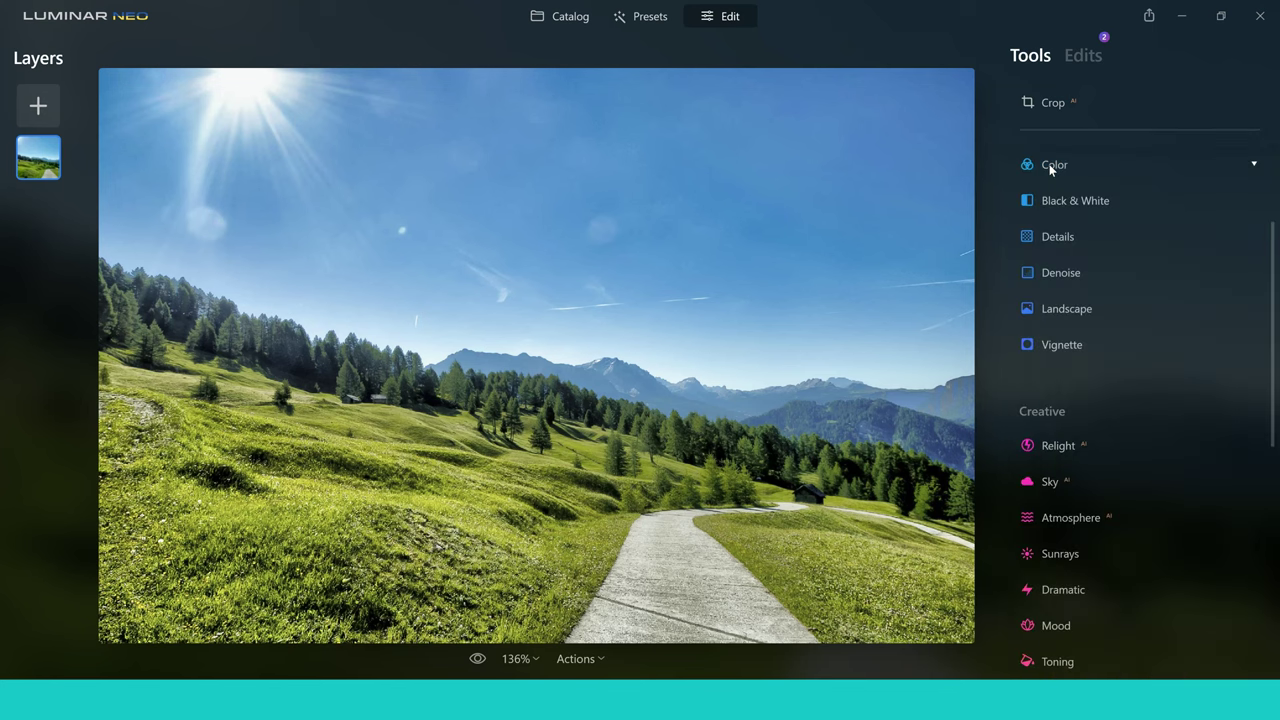
- Save the edits as preset 'My Preset 1' and add it to Favorites
left_click(602, 656)
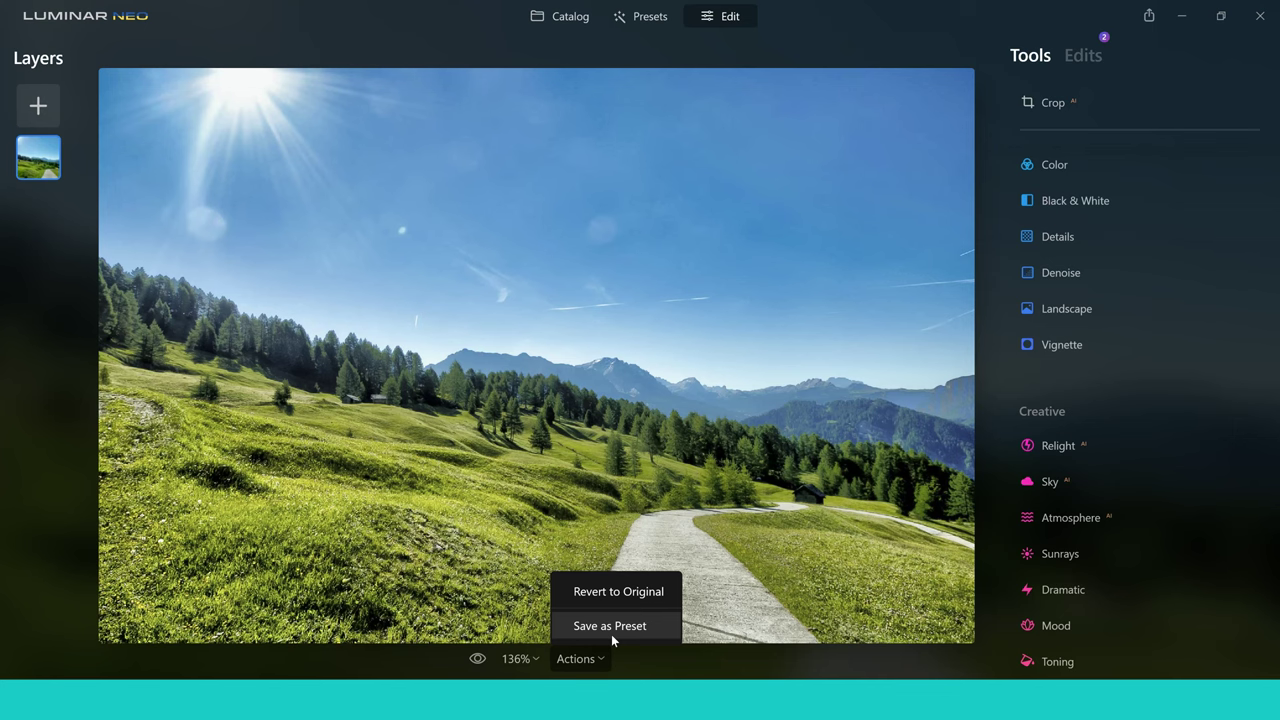
left_click(611, 630)
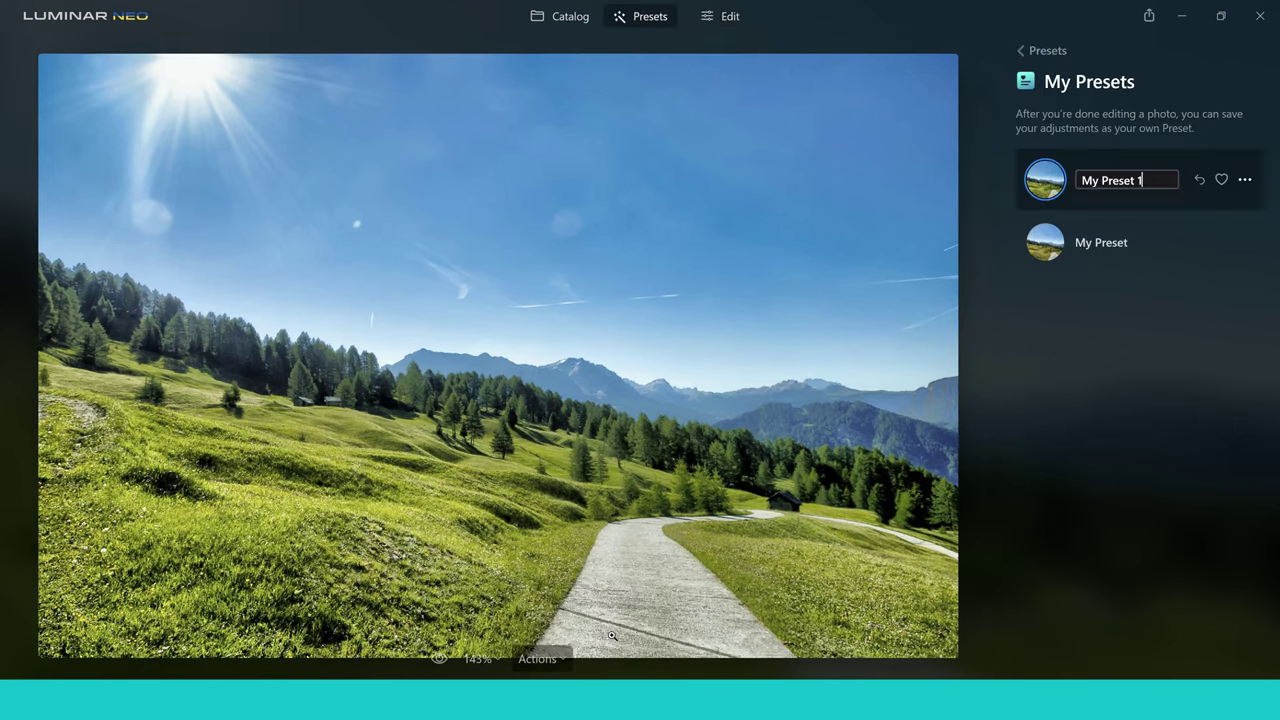
key("Return")
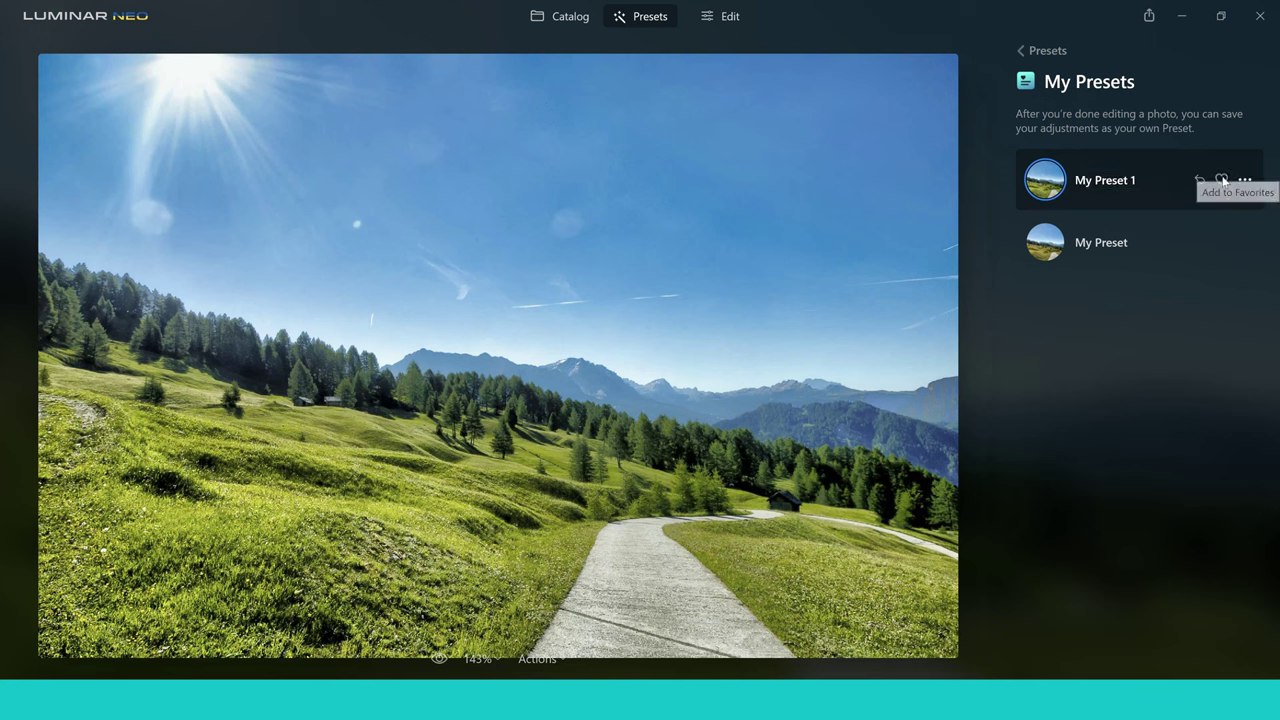
left_click(1222, 180)
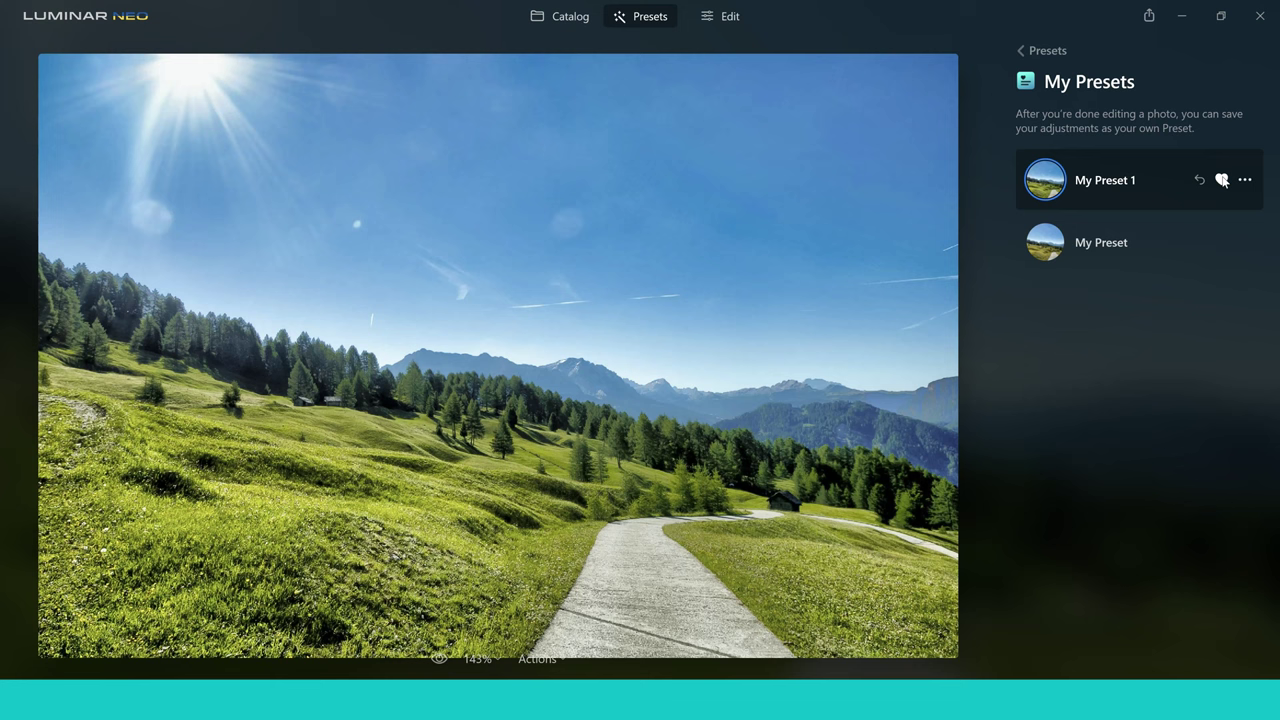